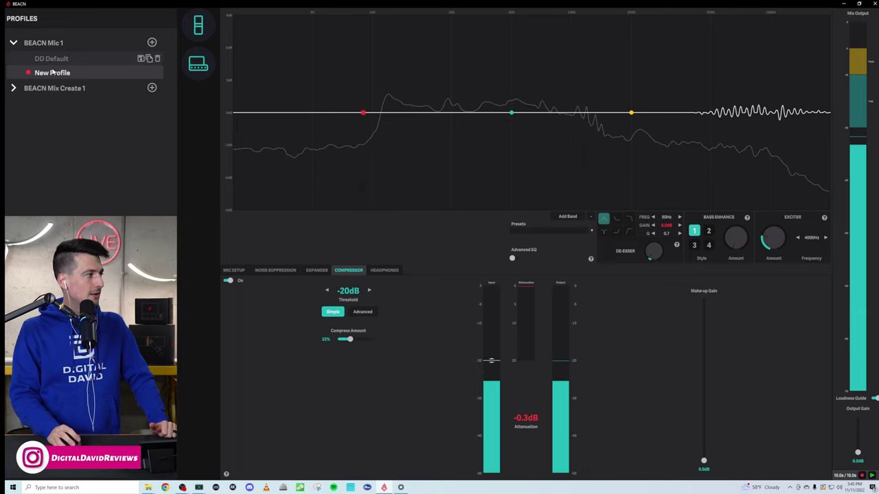
Compare the BEACN Mic 1 profiles New Profile and DD Default, ending with DD Default active.
mouse_move(55, 76)
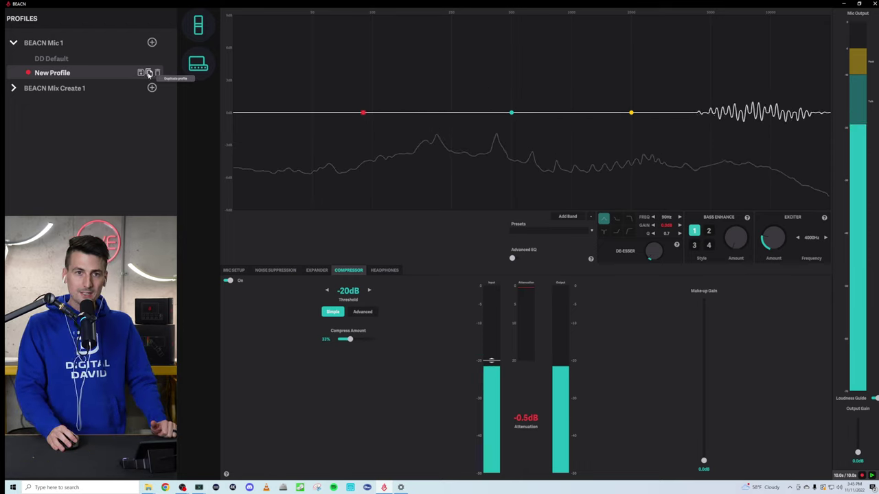
left_click(56, 60)
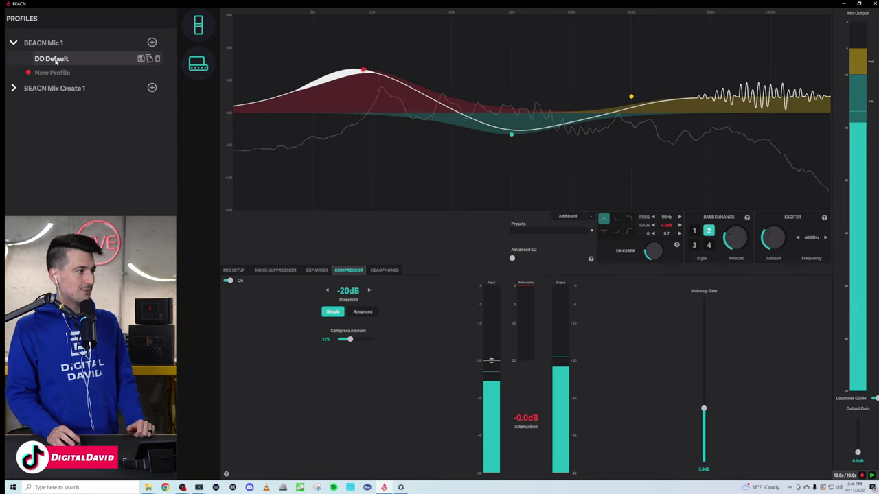
left_click(48, 75)
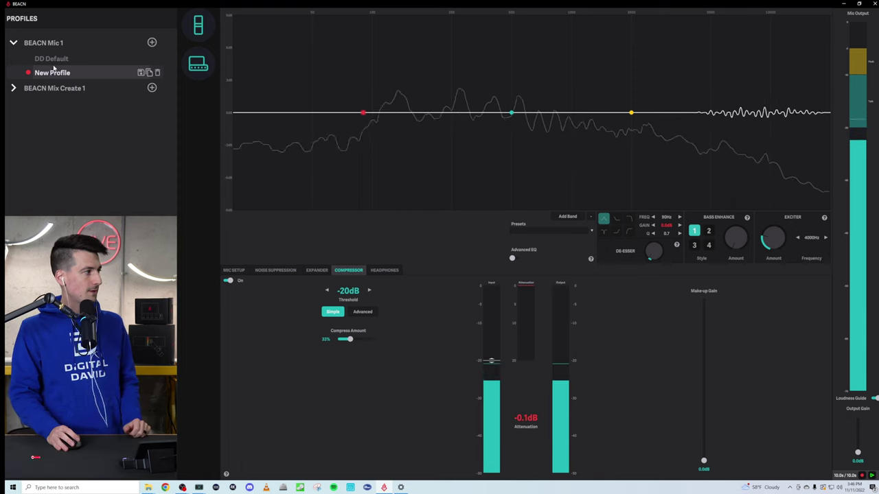
left_click(58, 60)
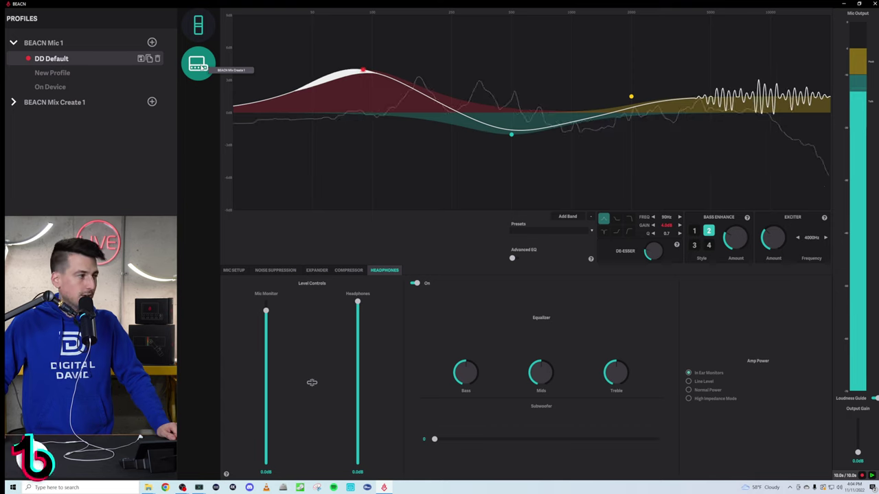
Examine the BEACN Mic's lighting options and device settings, and return to its audio processing controls.
left_click(198, 25)
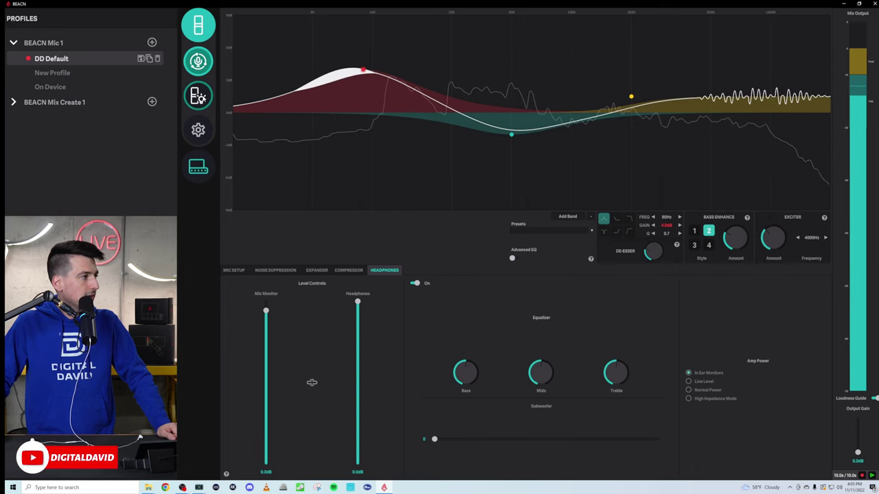
left_click(198, 97)
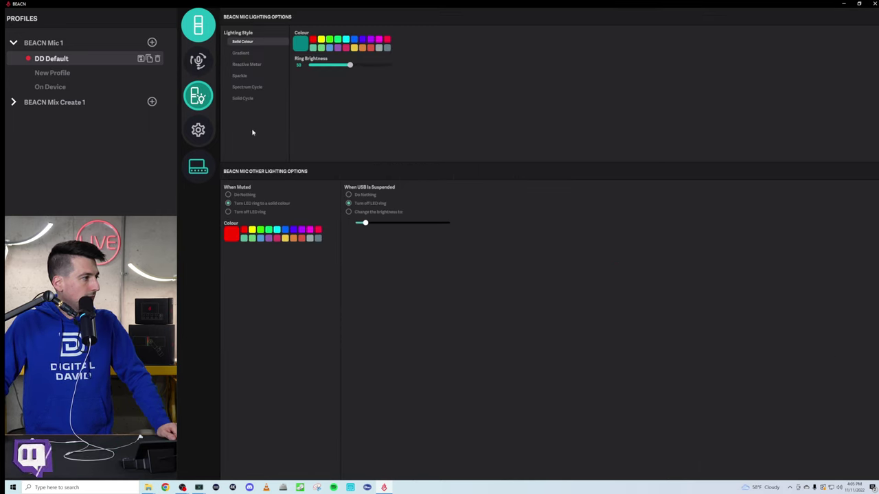
left_click(198, 130)
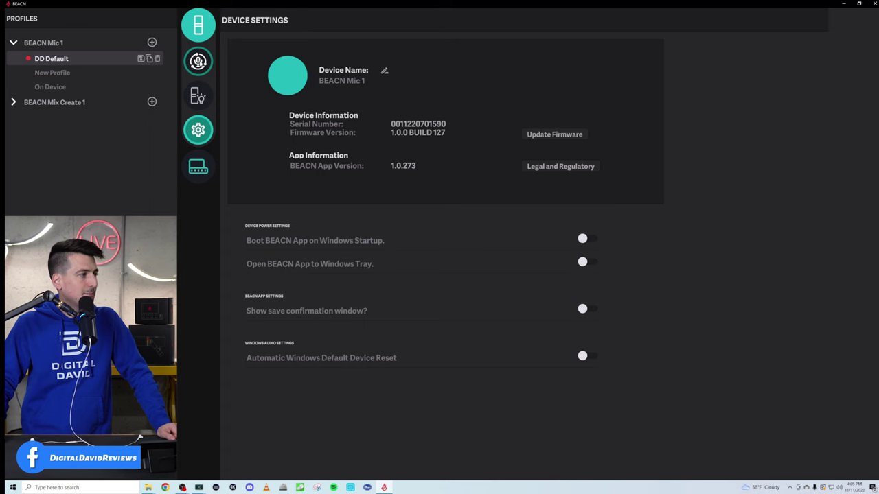
left_click(198, 61)
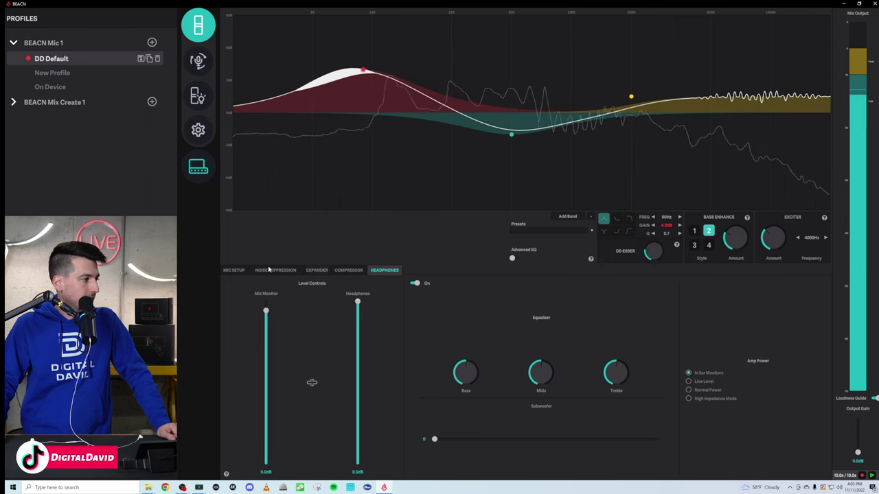
Review the mic gain setup, compare the Adaptive and Snapshot noise suppression styles, and choose Adaptive.
left_click(234, 271)
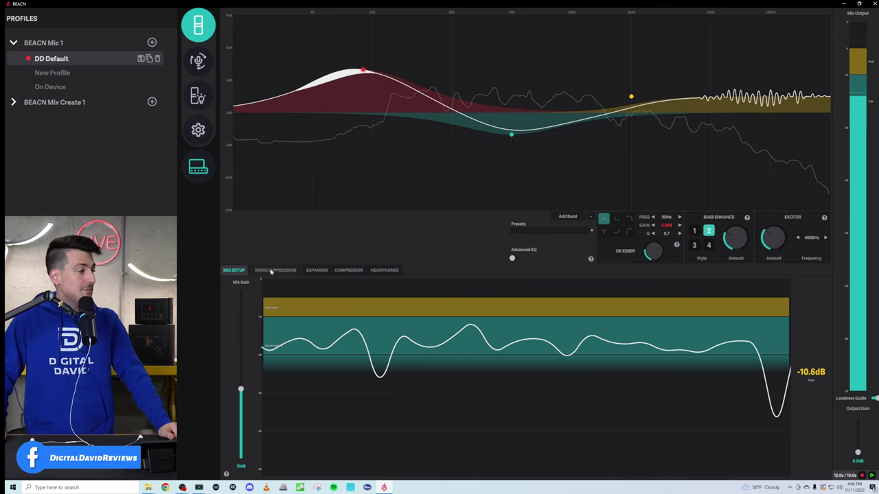
left_click(274, 270)
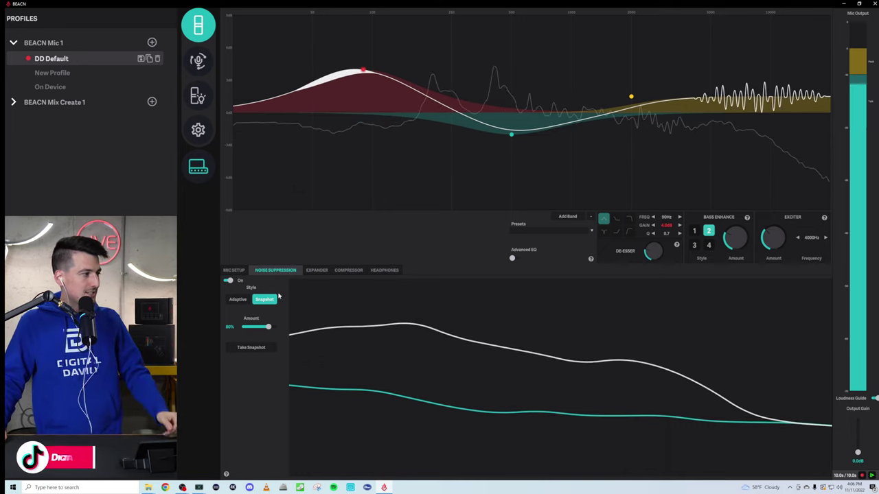
left_click(236, 300)
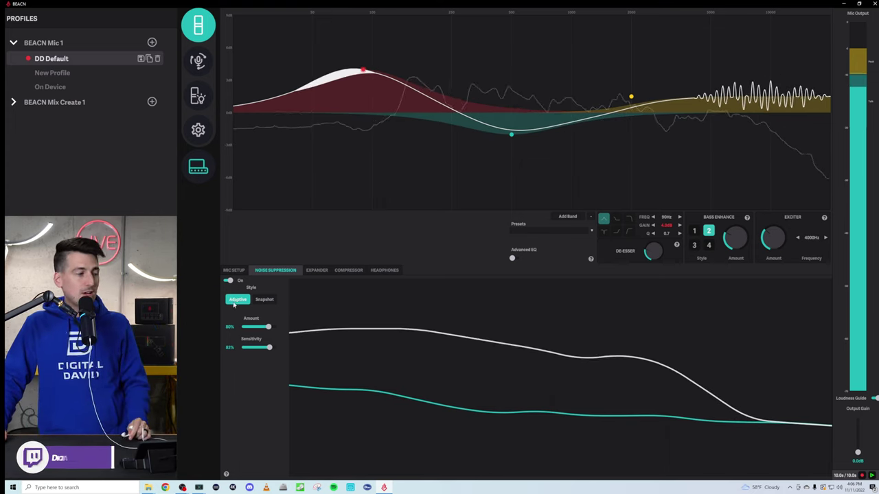
left_click(265, 300)
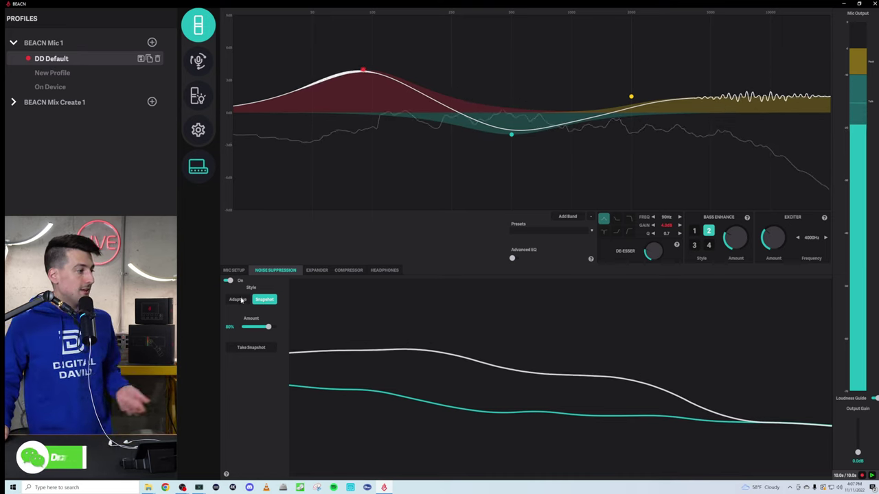
left_click(239, 300)
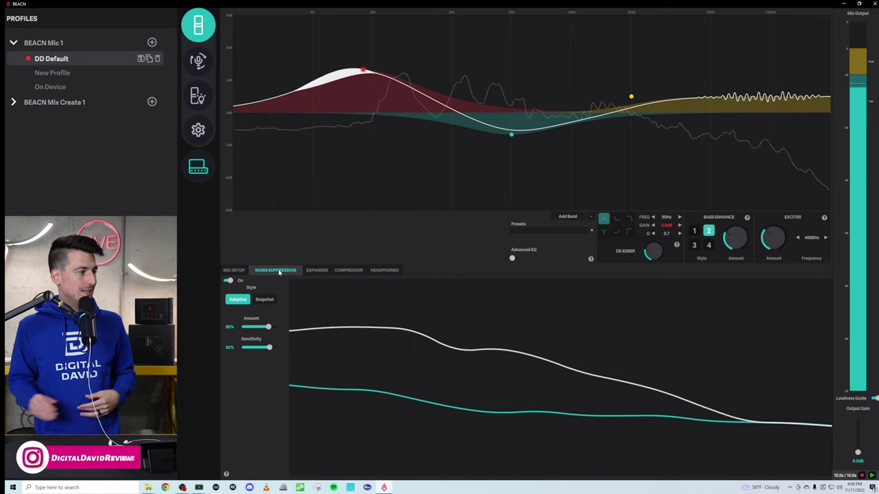
Check the expander's Advanced parameters, return it to Simple mode and set its threshold to -60 dB.
left_click(317, 270)
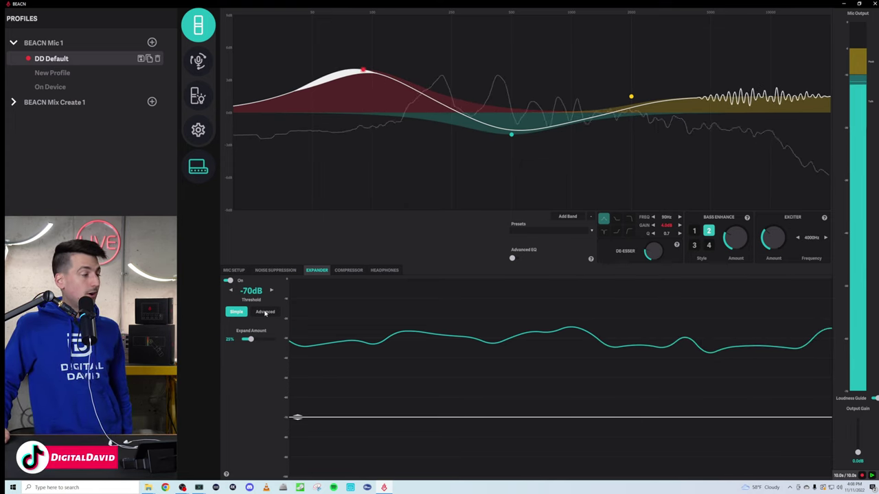
left_click(265, 312)
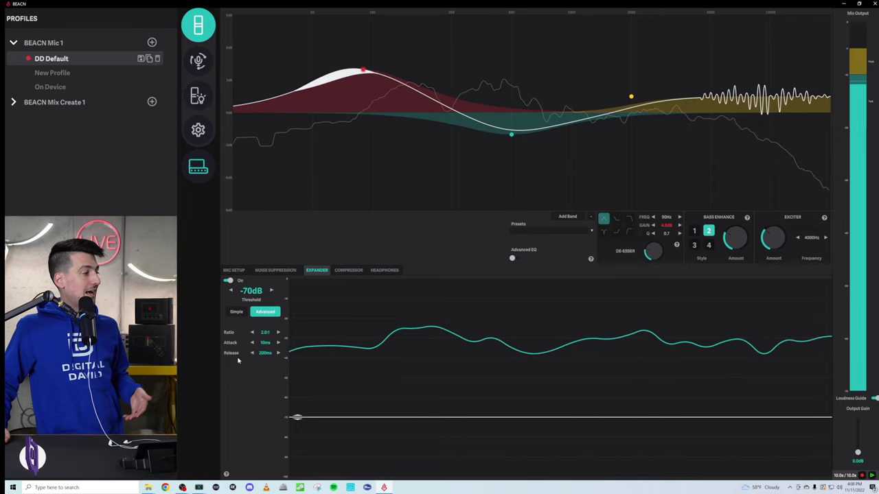
left_click(236, 312)
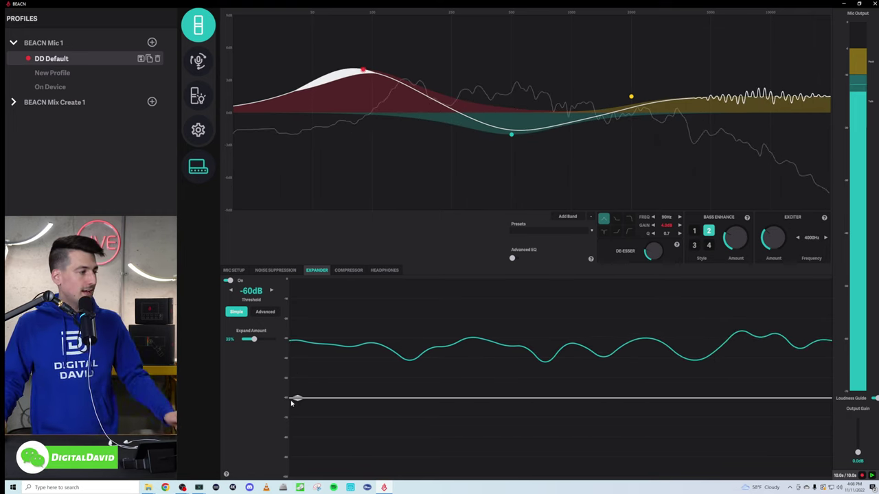
Examine the compressor in New Profile and DD Default, including its Advanced mode.
left_click(347, 269)
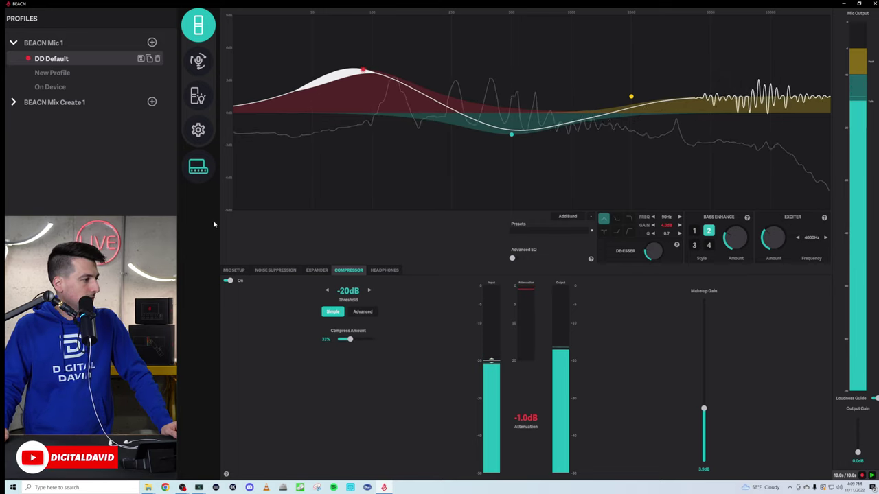
left_click(66, 77)
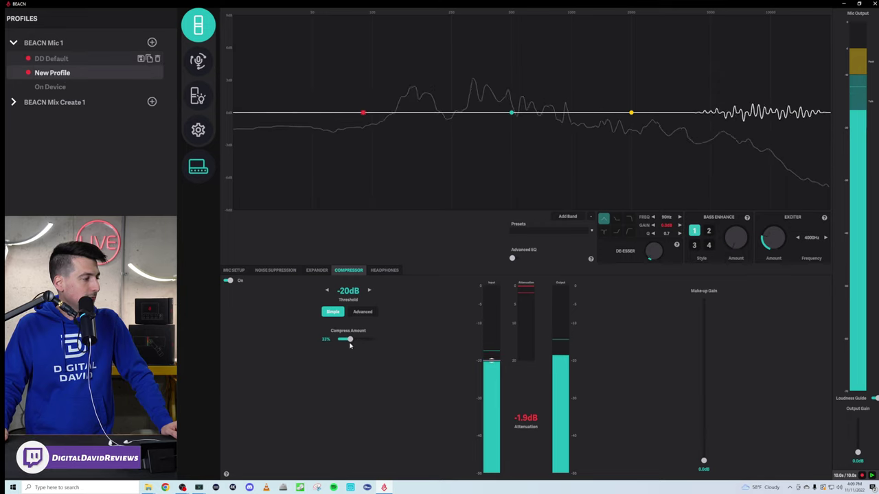
left_click(69, 60)
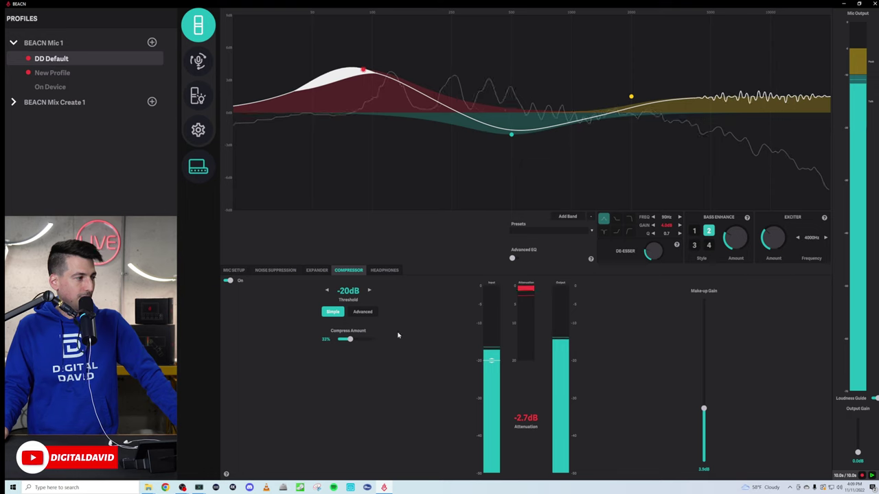
left_click(366, 312)
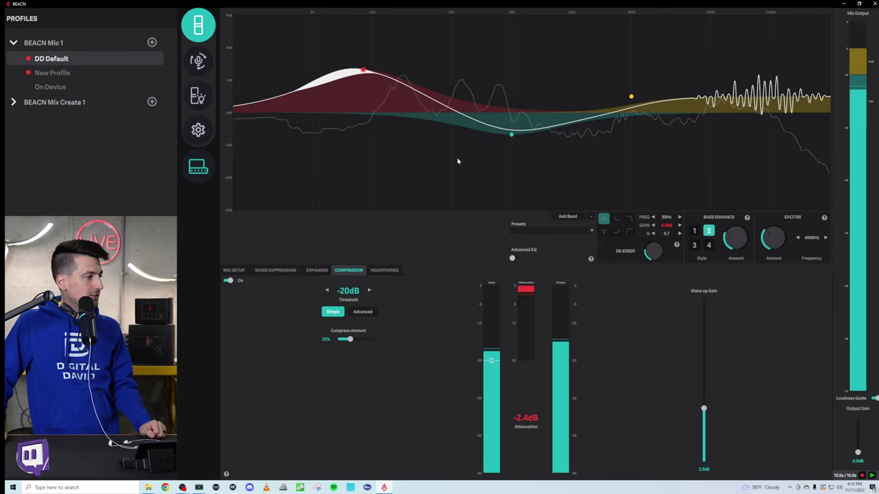
Preview the Advanced EQ with its frequency guide shown, and return to the basic equalizer.
left_click(514, 259)
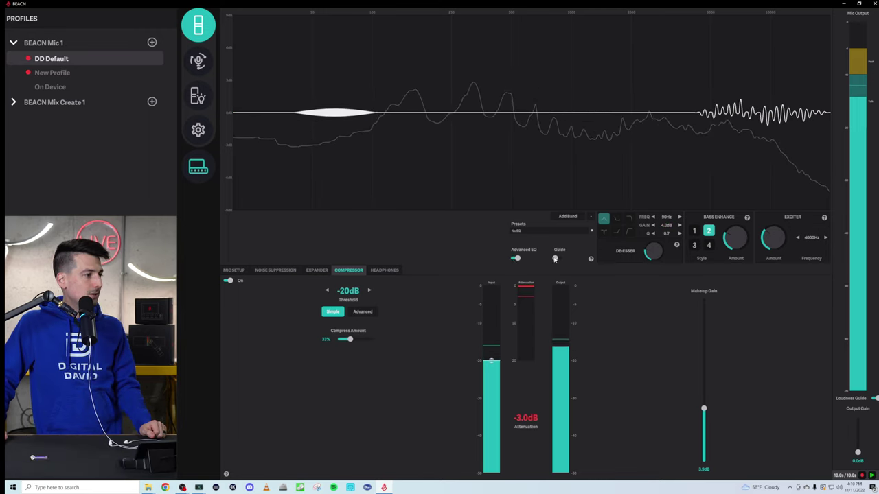
left_click(557, 258)
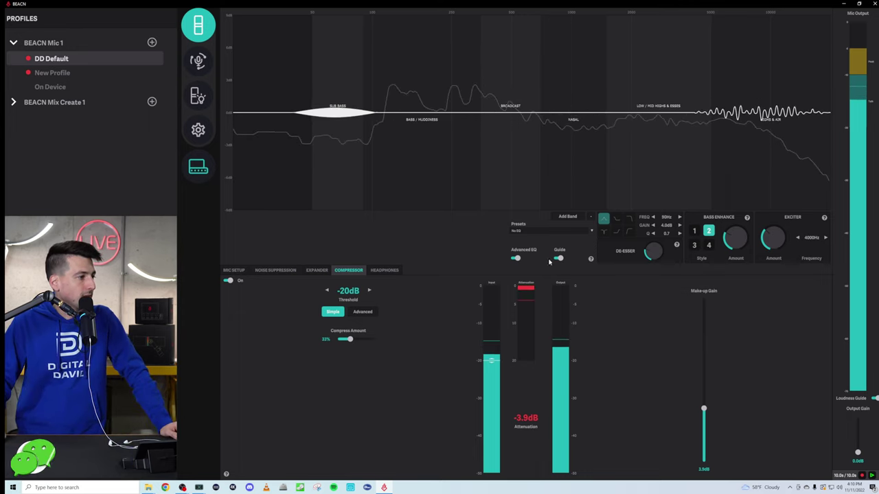
left_click(521, 259)
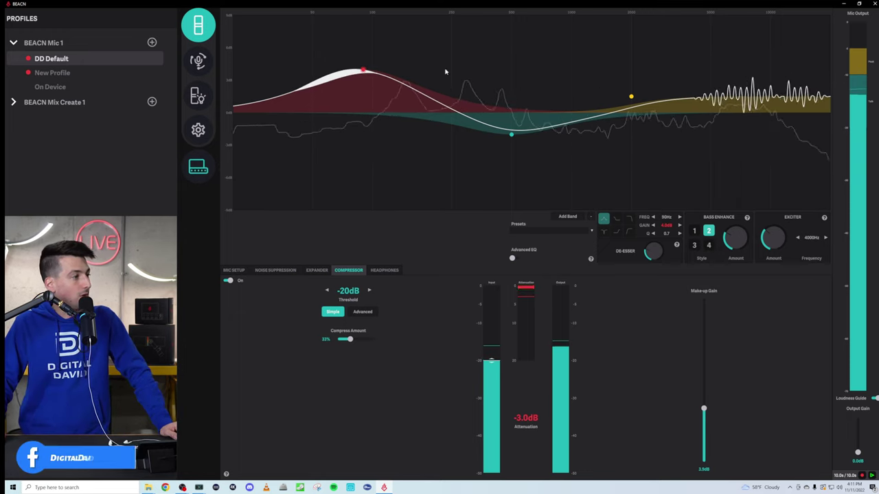
Compare Bass Enhance styles 1, 2, 3 and 4 on the voice, finishing with style 2.
left_click(694, 232)
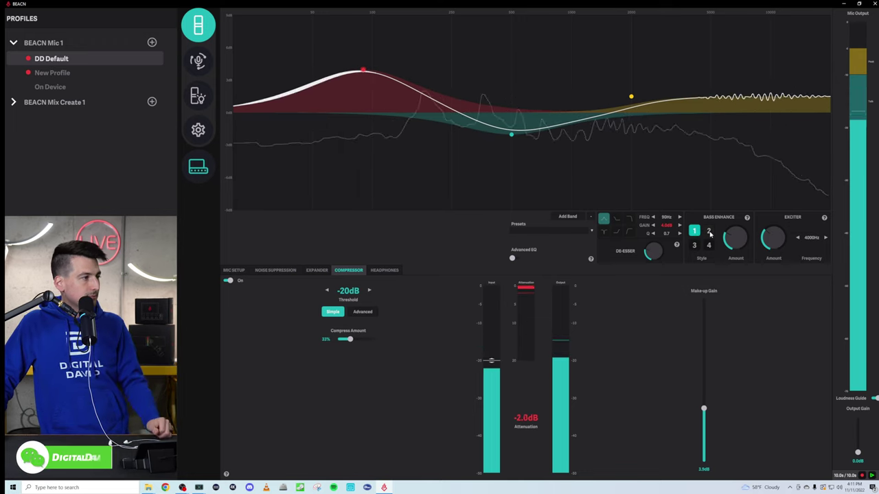
left_click(708, 232)
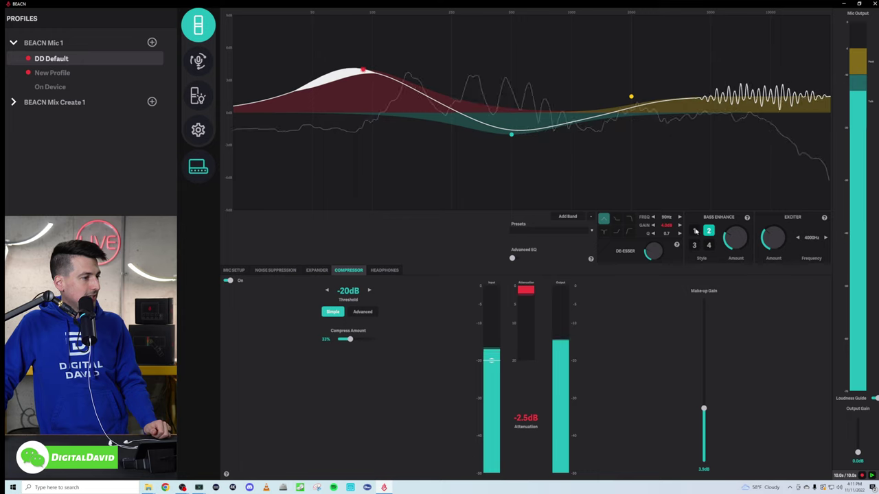
left_click(708, 232)
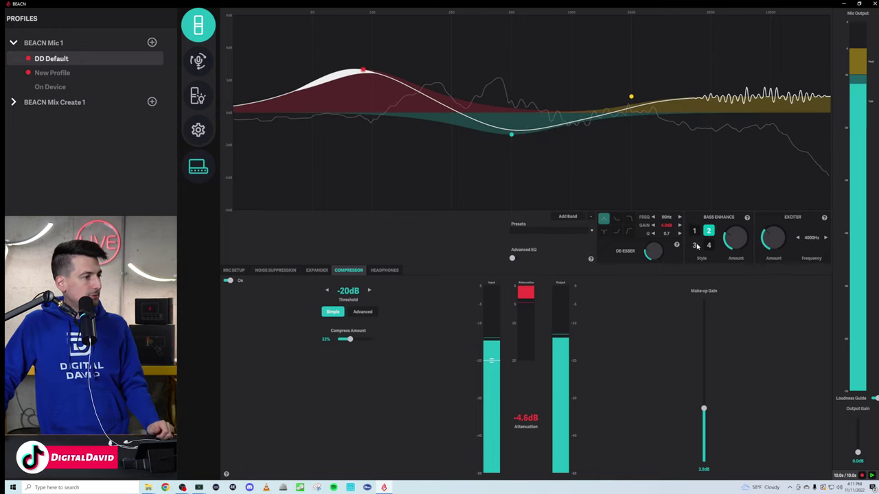
left_click(695, 246)
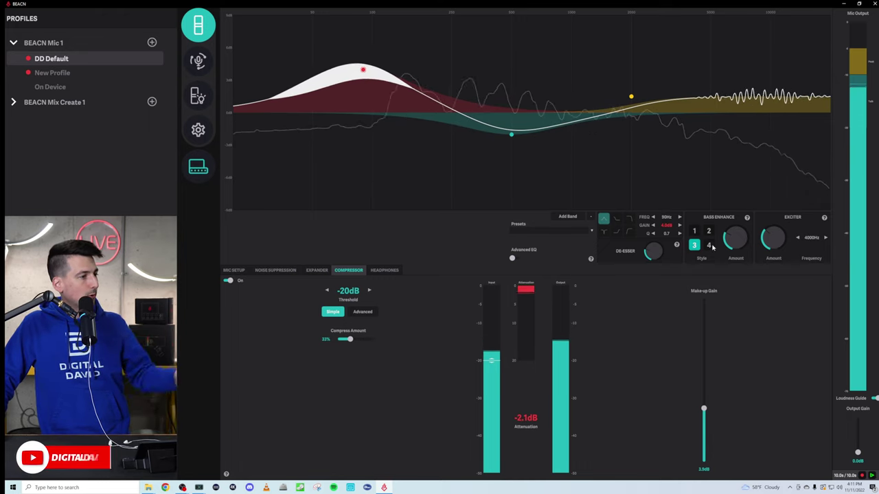
left_click(709, 246)
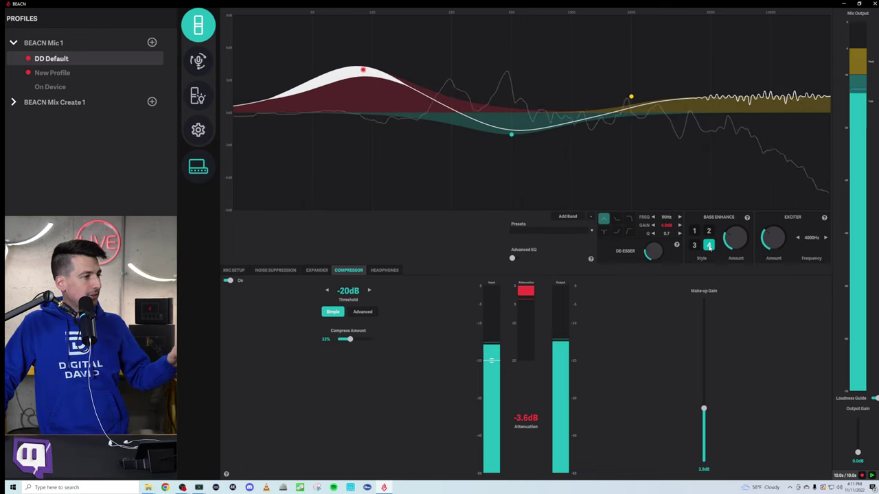
left_click(694, 246)
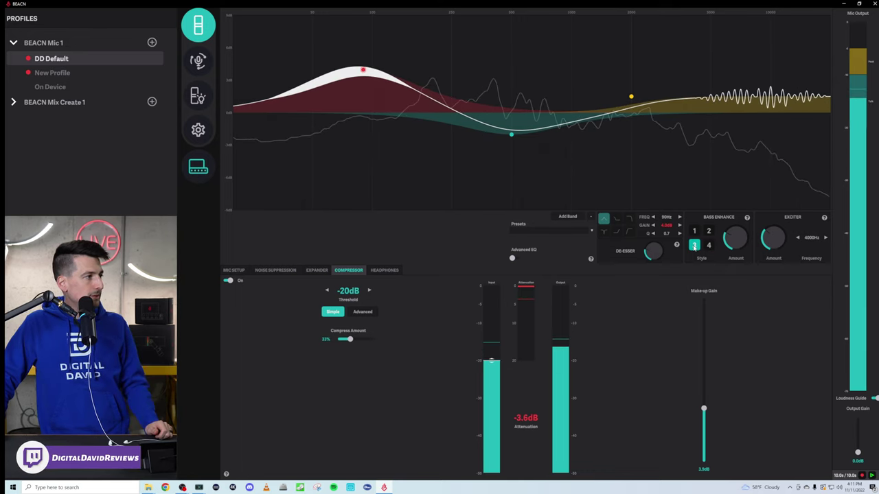
left_click(709, 246)
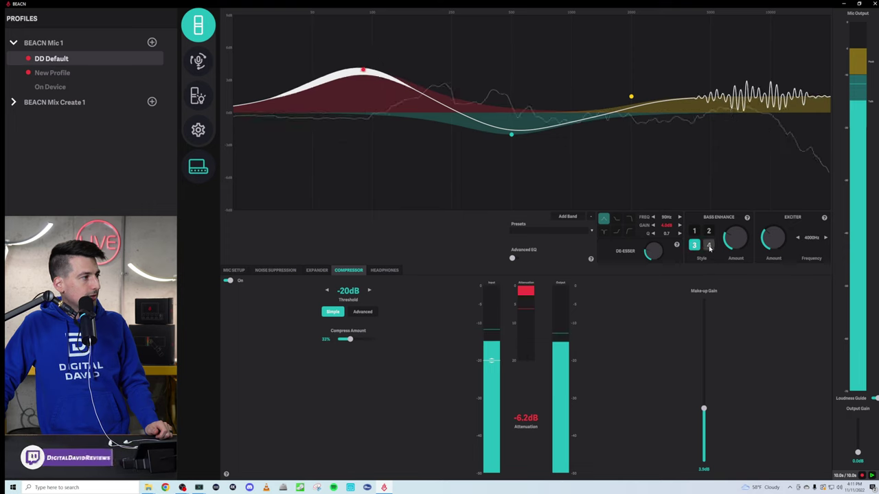
left_click(708, 233)
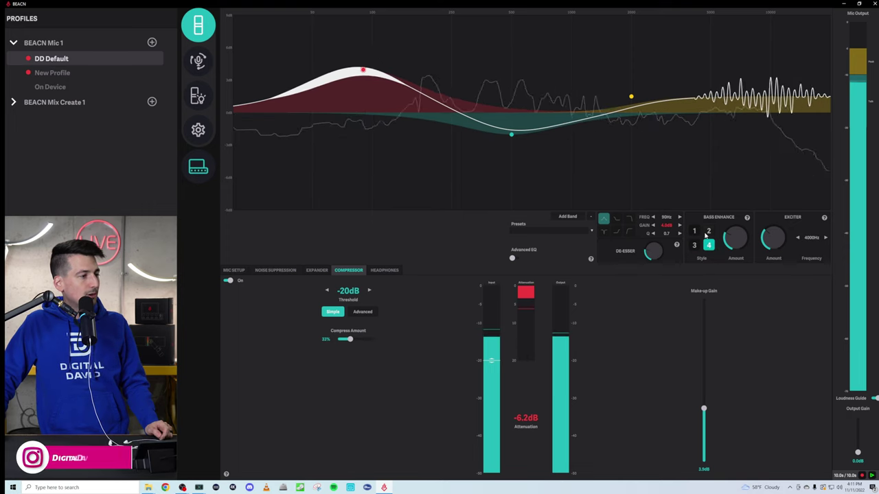
Read the help notes for Bass Enhance and the Exciter, closing each one when done.
left_click(747, 218)
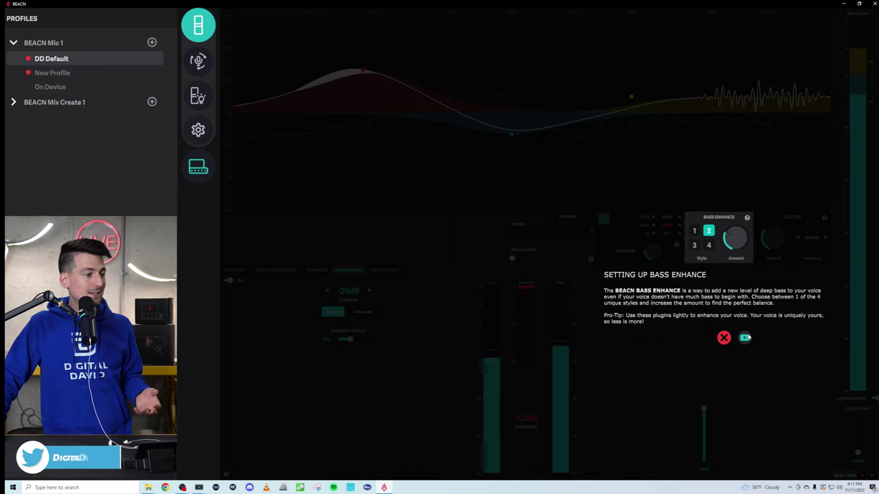
left_click(724, 338)
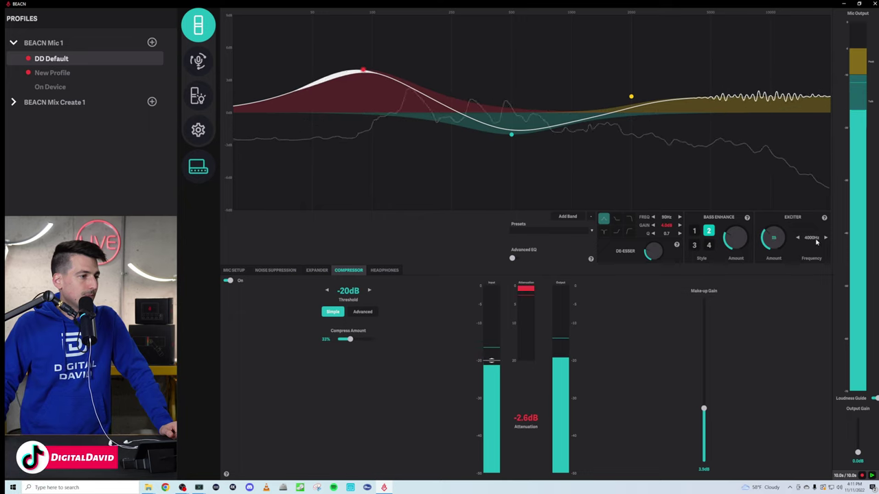
left_click(824, 217)
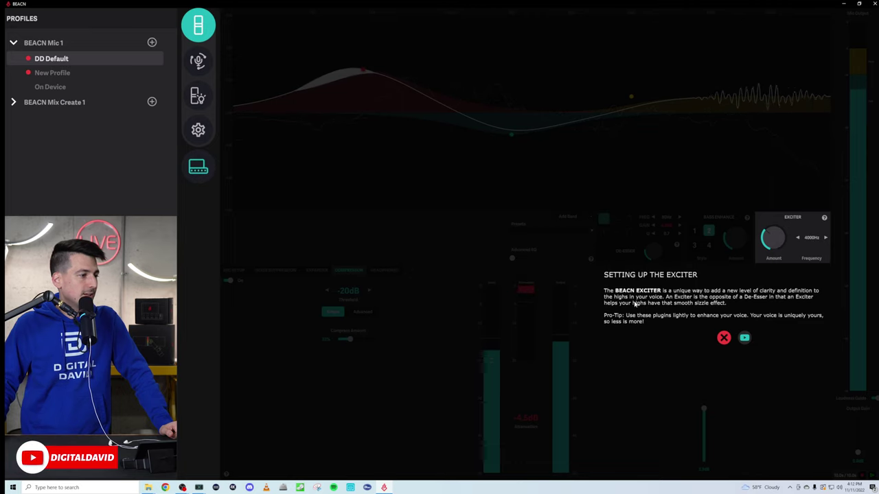
left_click(722, 337)
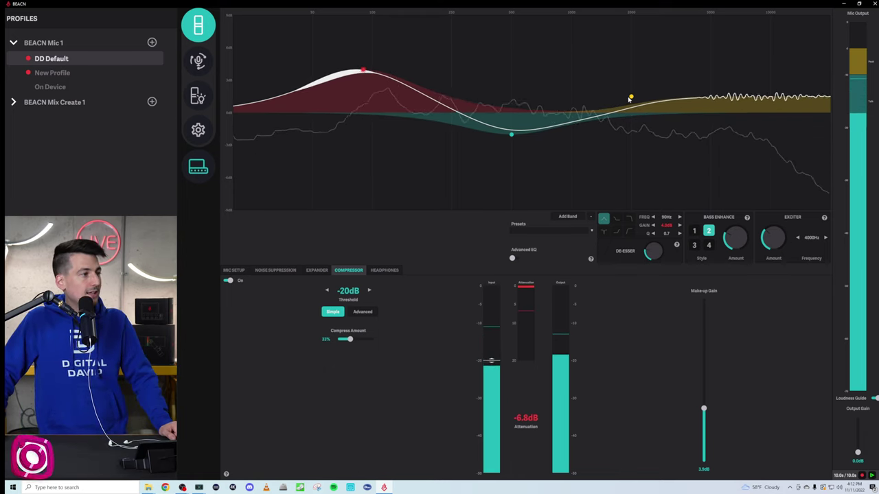
Nudge the yellow high-frequency equalizer band, near 2000 Hz, slightly higher in frequency.
mouse_move(631, 98)
left_mouse_down()
mouse_move(632, 113)
mouse_move(636, 98)
left_mouse_up()
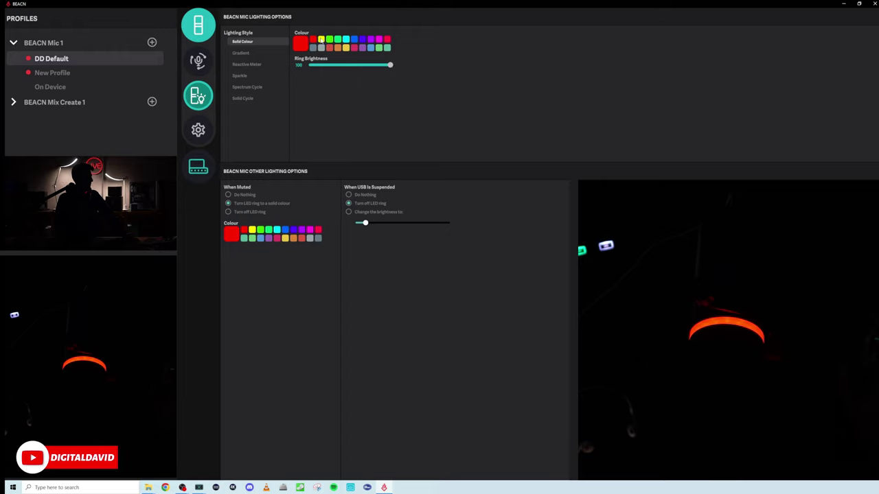
Try several solid LED ring colours, finishing with the last green swatch, and test the ring brightness, ending at 100.
left_click(320, 40)
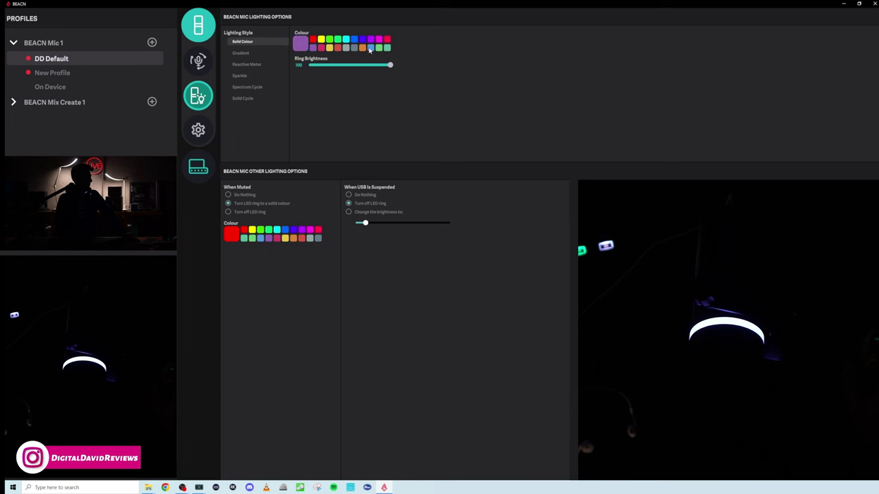
left_click(370, 48)
left_click(379, 48)
left_click(387, 48)
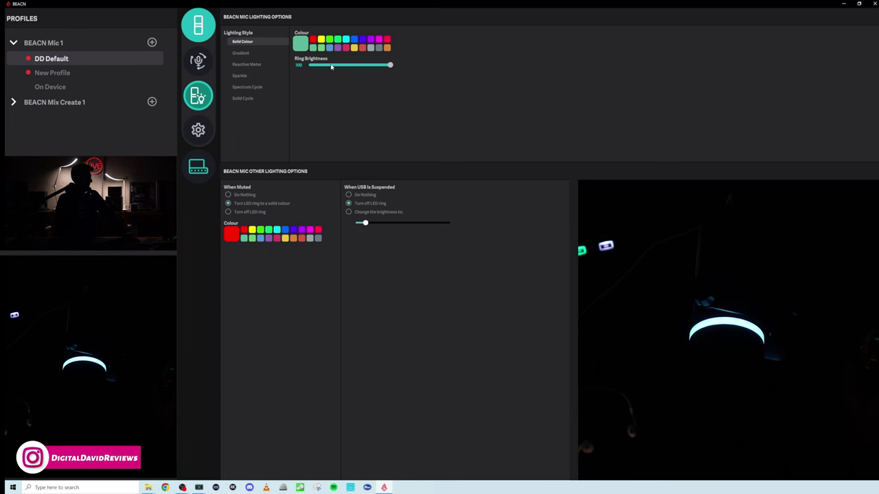
mouse_move(389, 65)
left_mouse_down()
mouse_move(310, 67)
mouse_move(396, 67)
left_mouse_up()
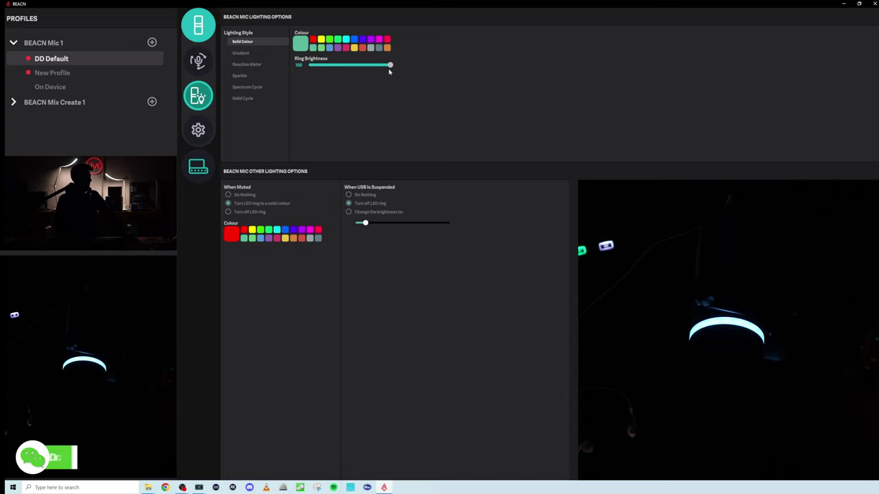
Preview the Gradient lighting style with red and blue, trying its speed in both directions and finishing at 0.
left_click(245, 54)
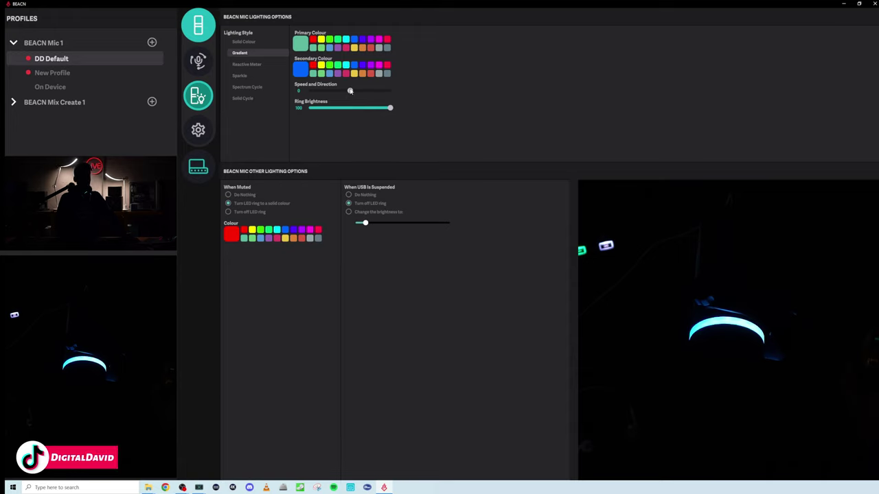
left_click_drag(350, 90, 390, 90)
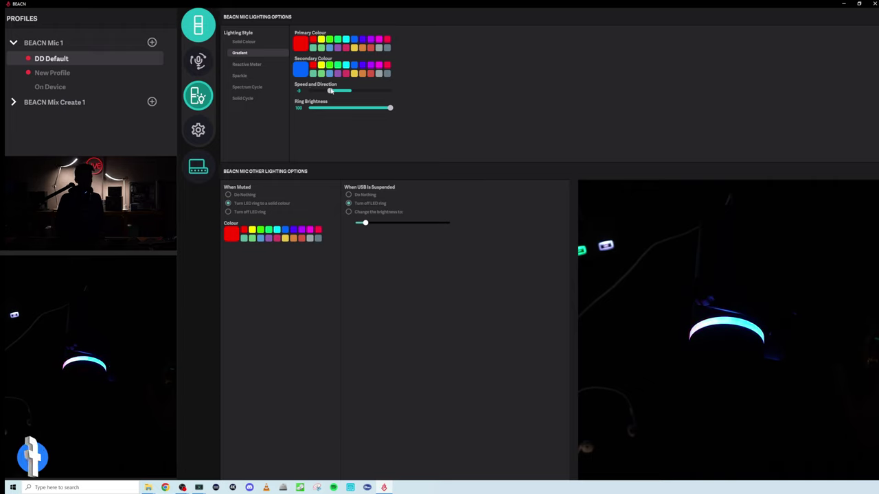
left_click_drag(329, 91, 351, 90)
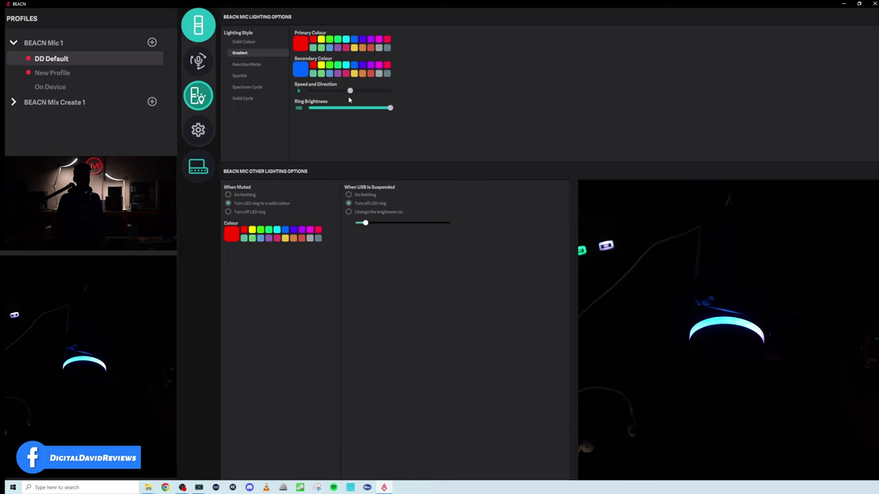
Set the lighting style to Reactive Meter and try the Bar Meter Up behaviour, finishing with Bar Meter Down.
left_click(248, 64)
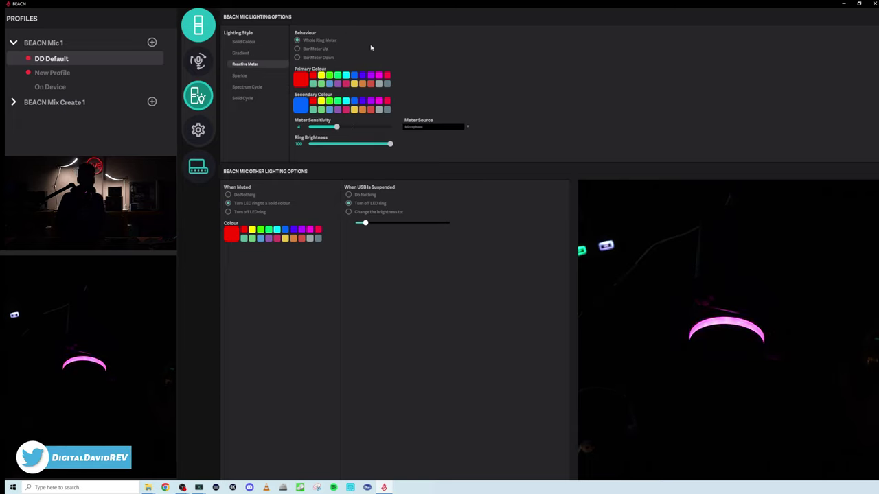
left_click(298, 49)
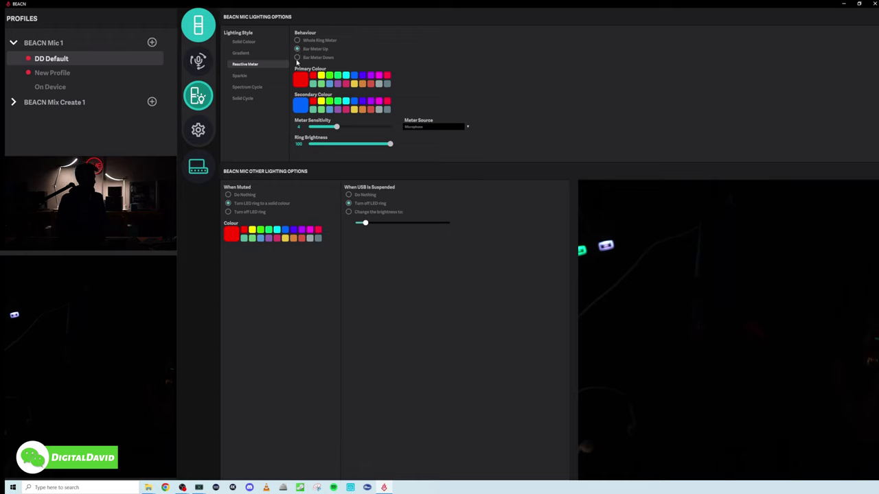
left_click(298, 59)
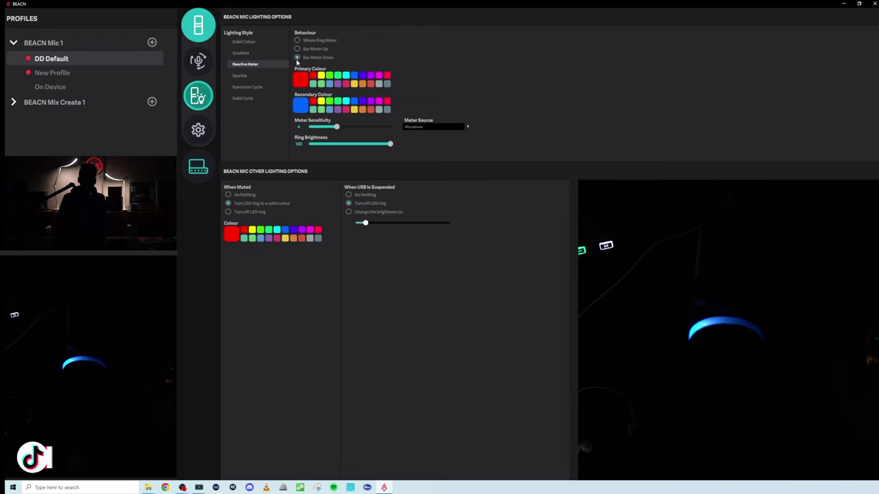